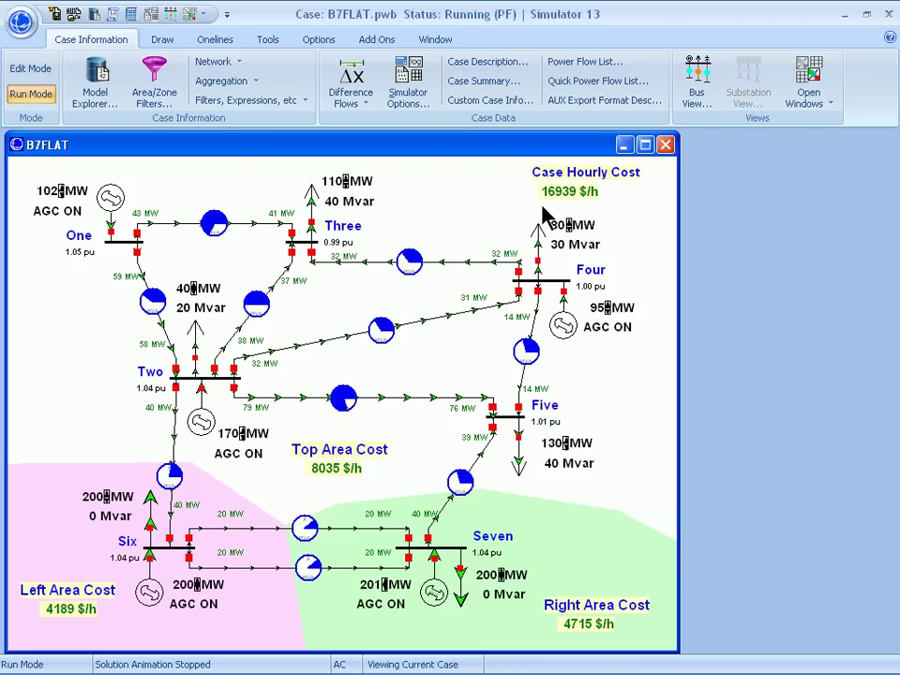
# Switch to edit mode and start calculating the One–Three line's impedances from conductor type and tower configuration
pyautogui.click(42, 72)
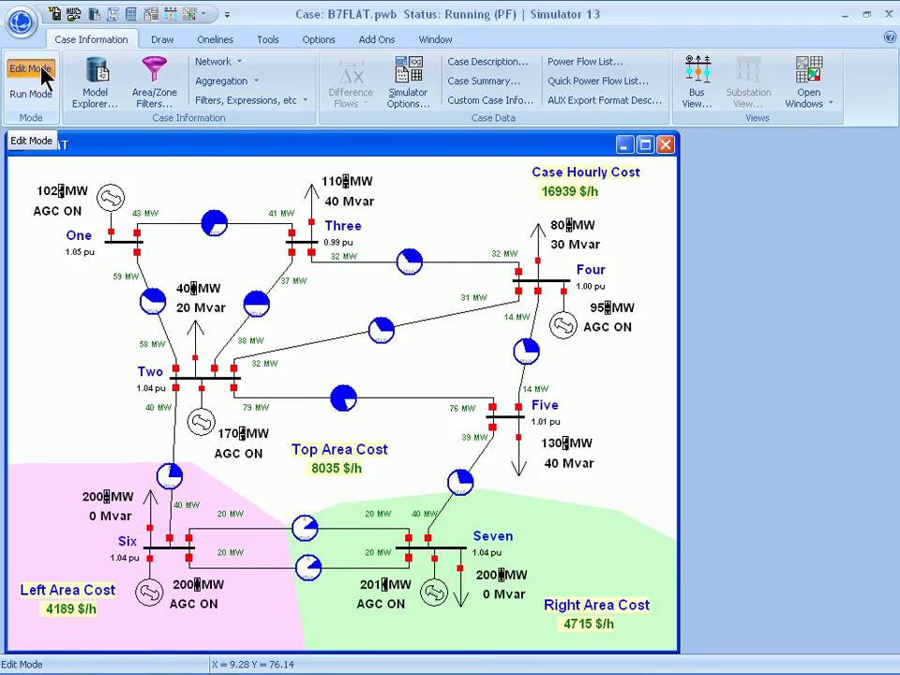
pyautogui.rightClick(187, 234)
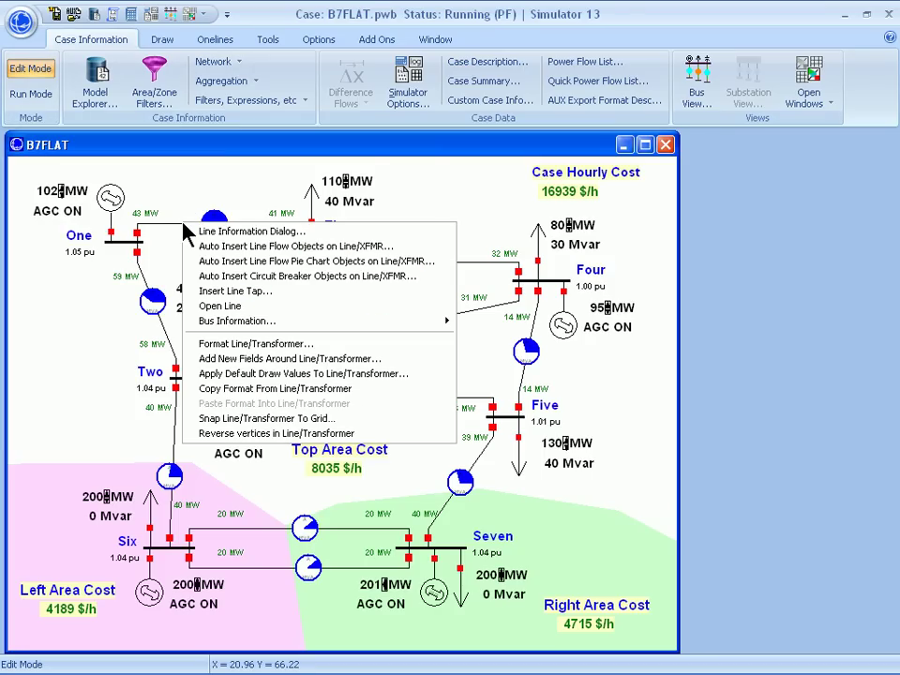
pyautogui.click(229, 233)
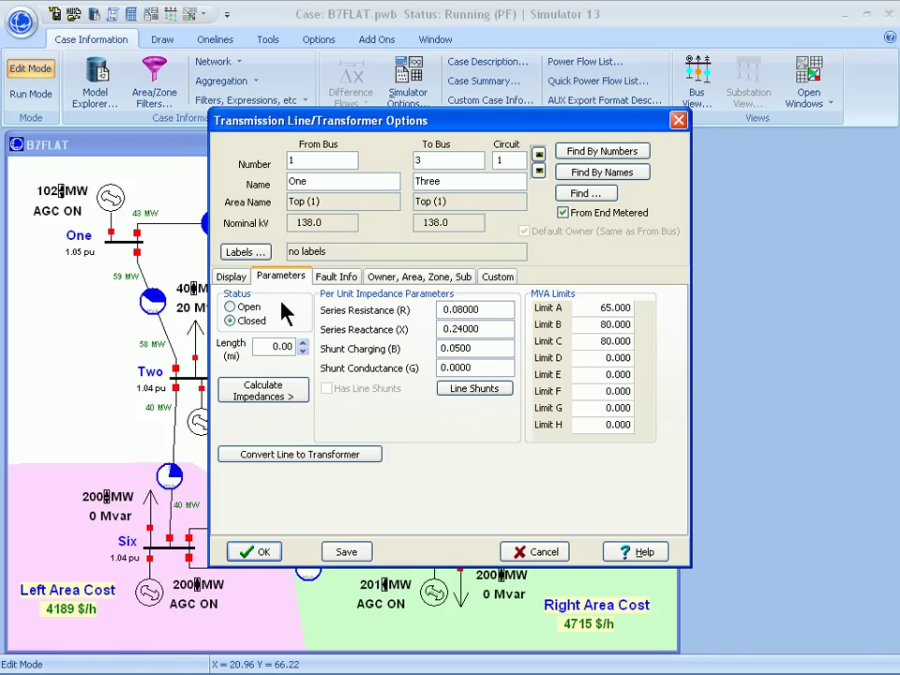
pyautogui.click(265, 393)
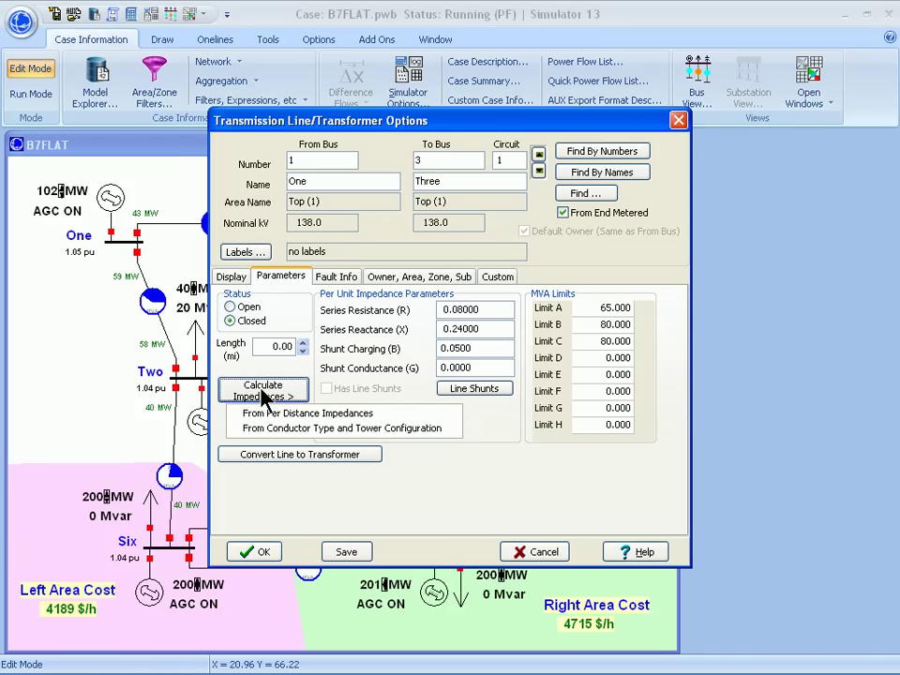
pyautogui.click(297, 429)
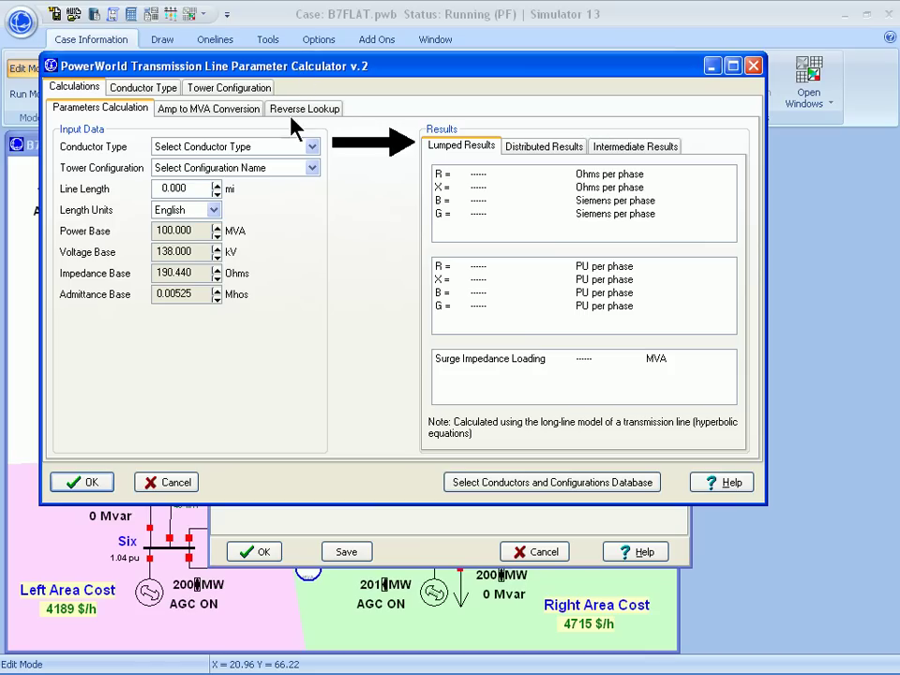
# Choose the Bobolink conductor type and the Default tower configuration for the parameter calculation
pyautogui.click(302, 147)
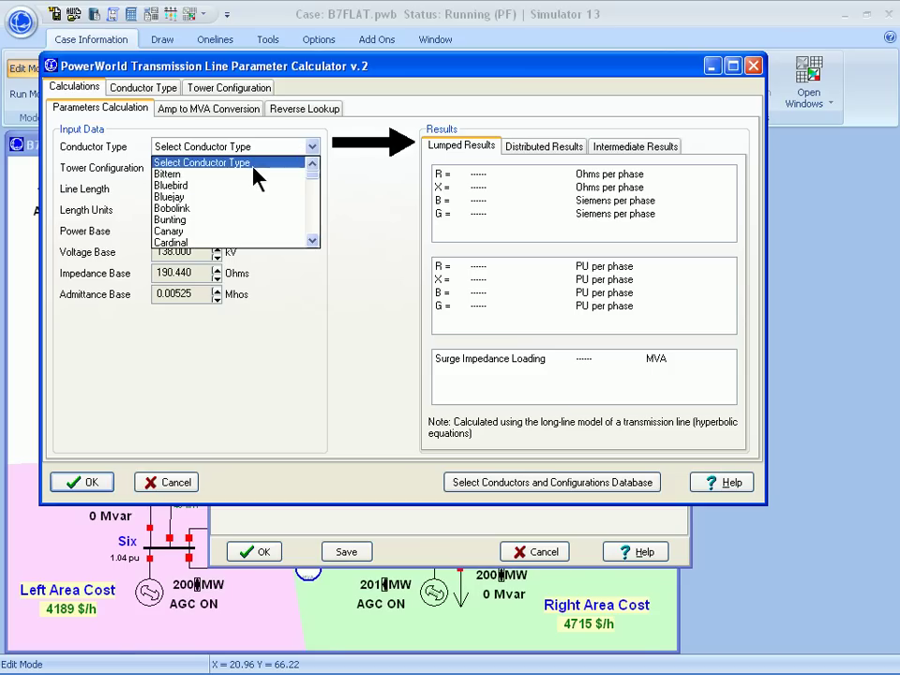
pyautogui.click(281, 208)
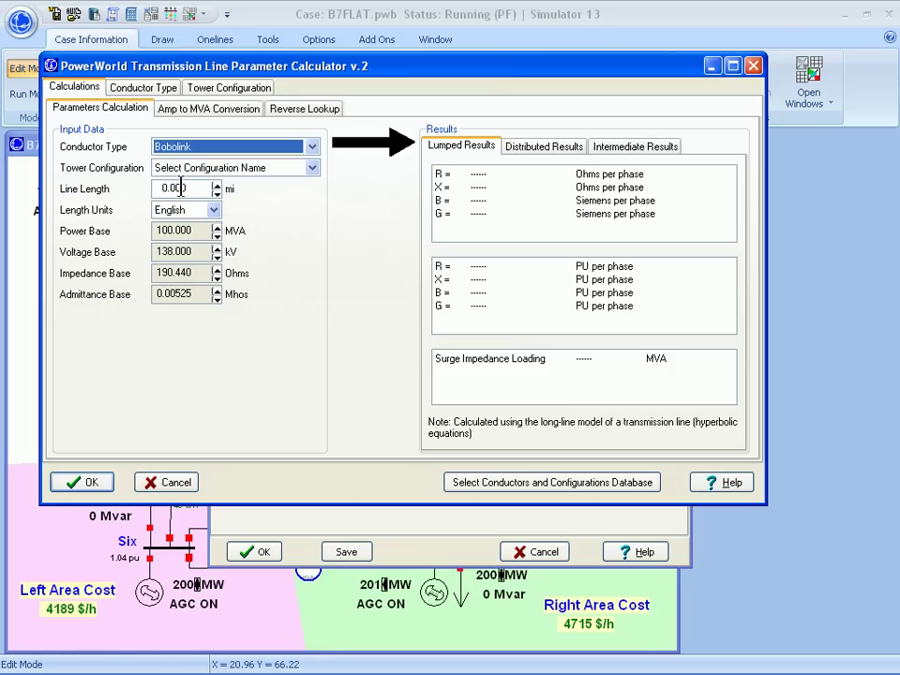
pyautogui.click(312, 168)
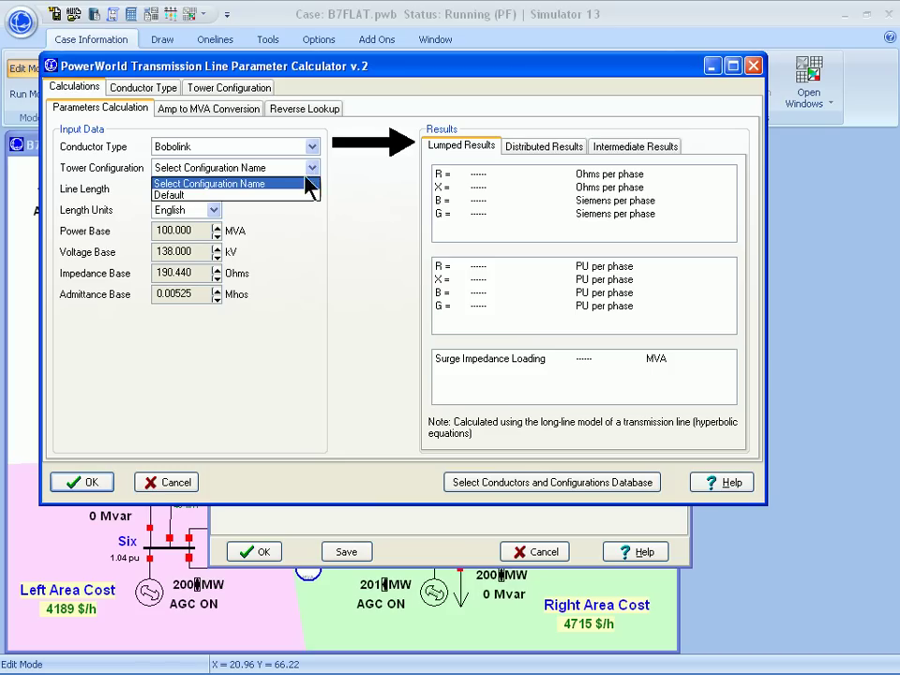
pyautogui.click(289, 194)
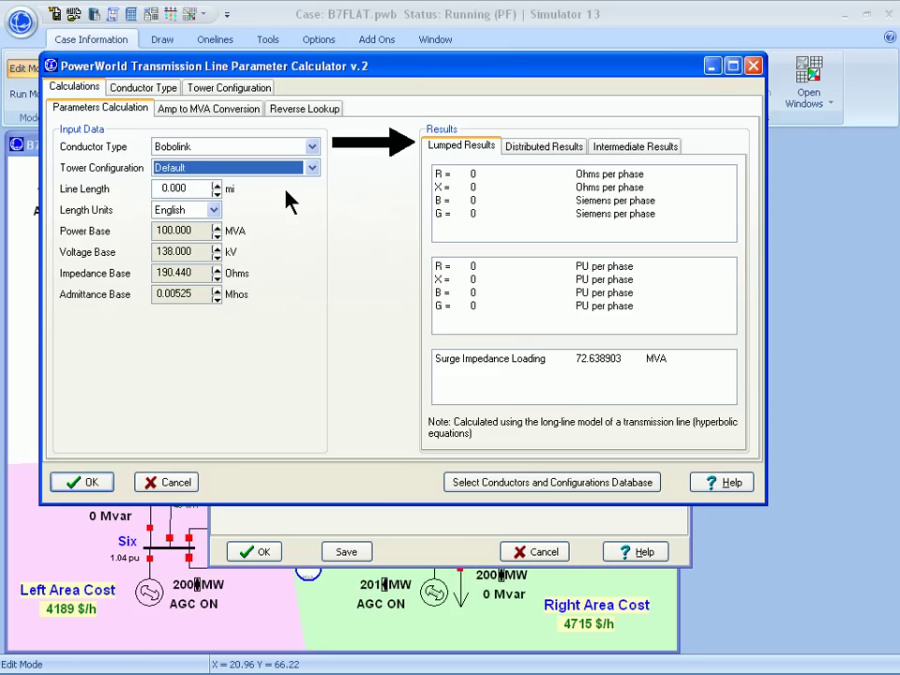
# Create a new tower configuration named 500kV Standard
pyautogui.click(231, 94)
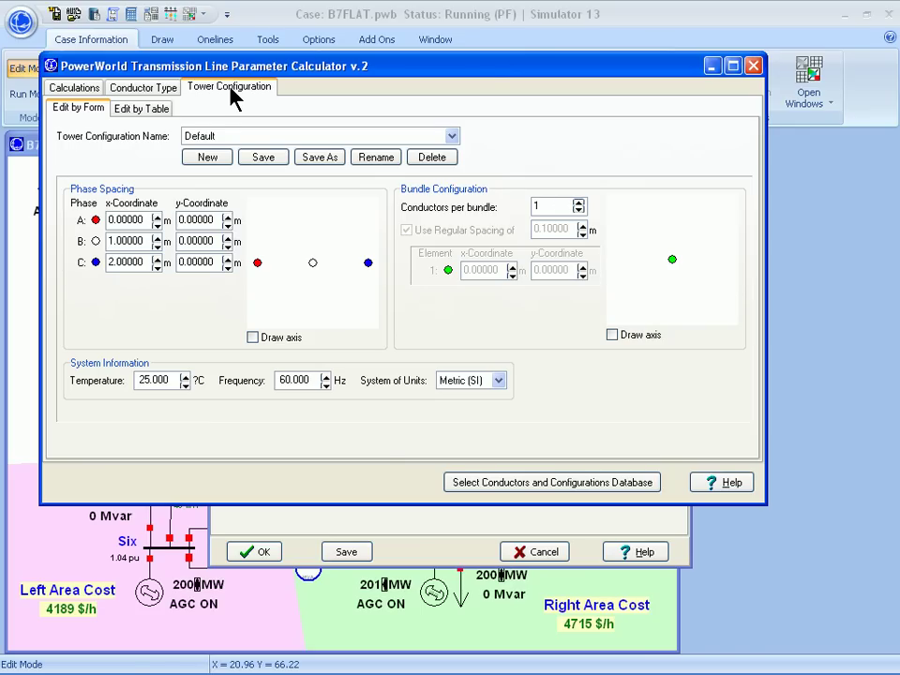
pyautogui.click(202, 157)
pyautogui.write('50')
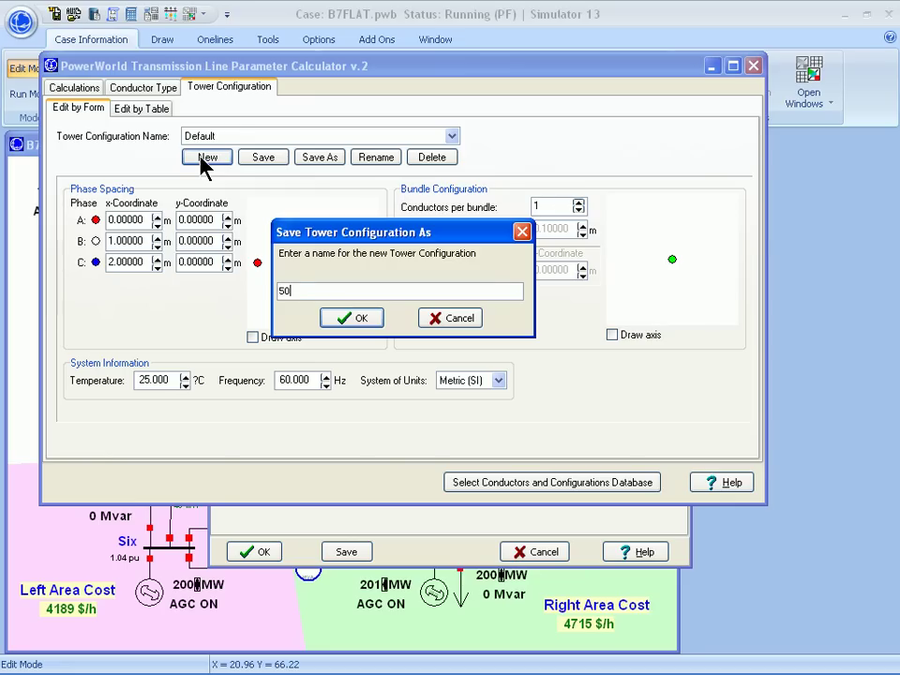
pyautogui.write('0 kV Standard')
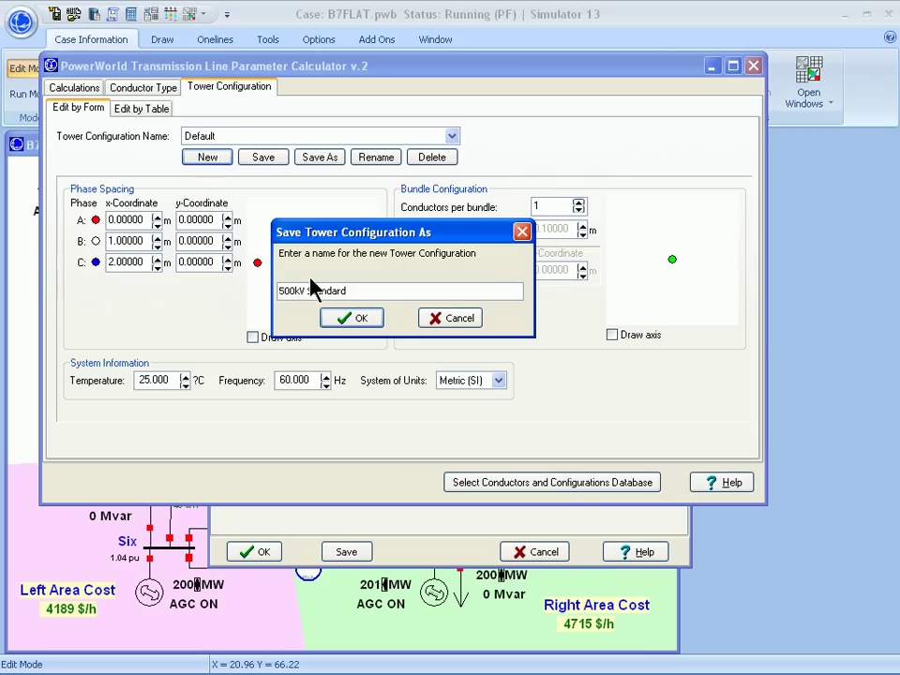
pyautogui.click(352, 318)
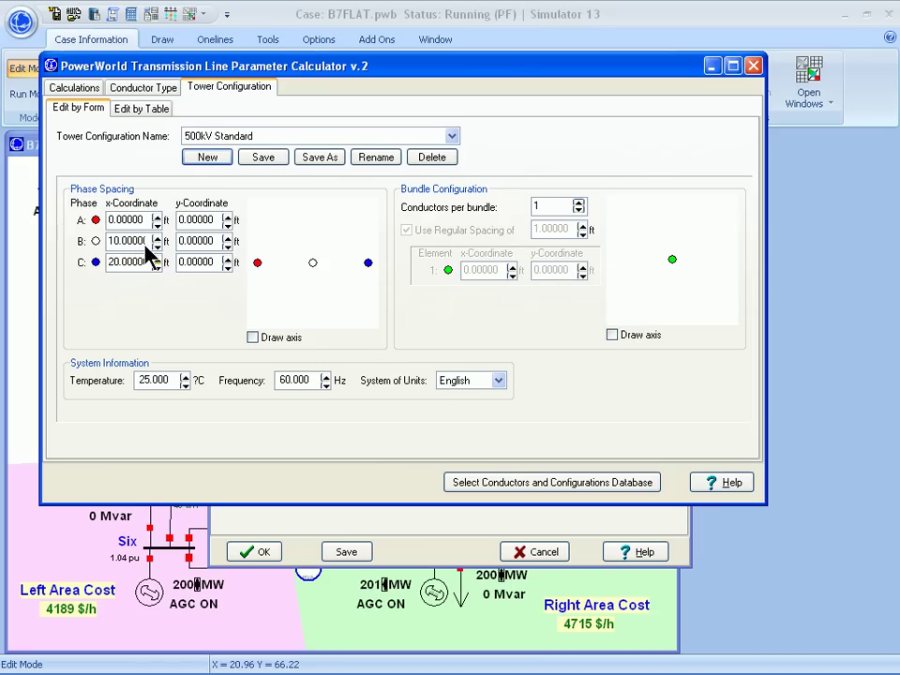
# Change the tower configuration's system of units to Metric (SI), converting the existing distance values
pyautogui.click(465, 389)
pyautogui.click(461, 407)
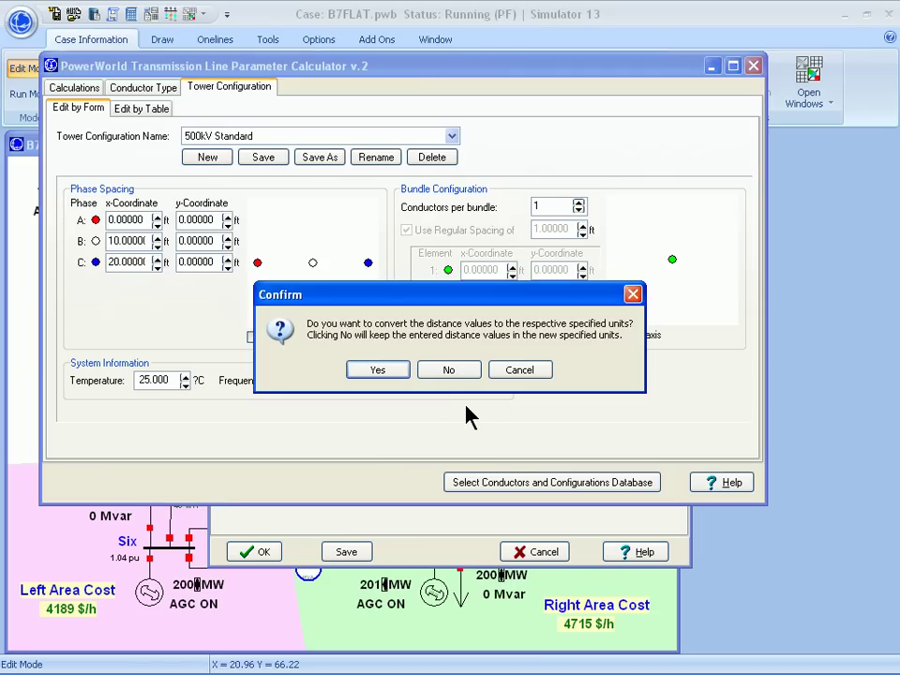
pyautogui.click(378, 370)
# Set the phase spacing to x 20, y 20 m for phase B and x 0, y 40 m for phase C
pyautogui.click(124, 219)
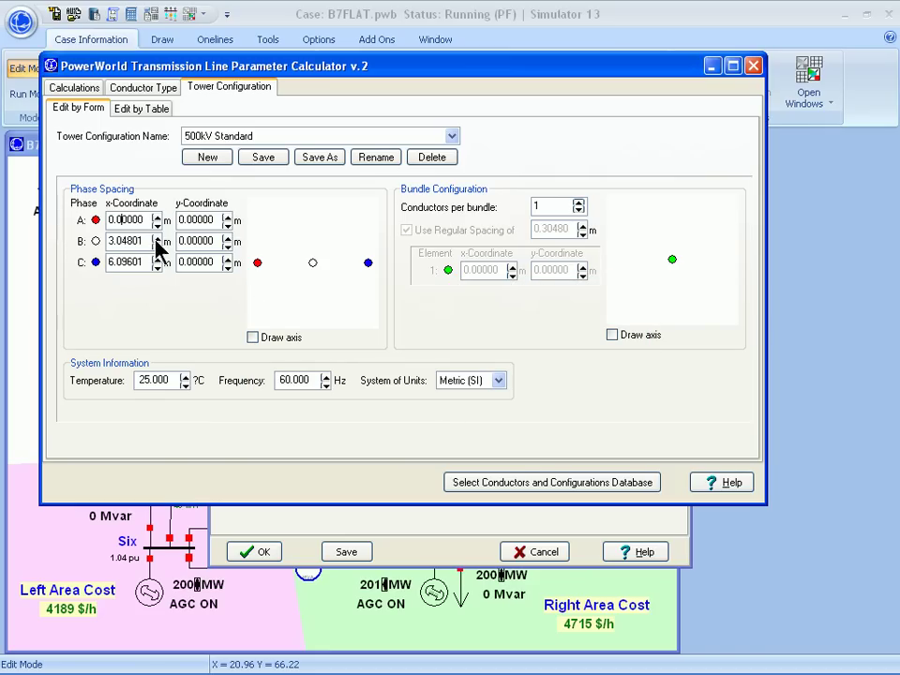
pyautogui.press('Tab')
pyautogui.press('Tab')
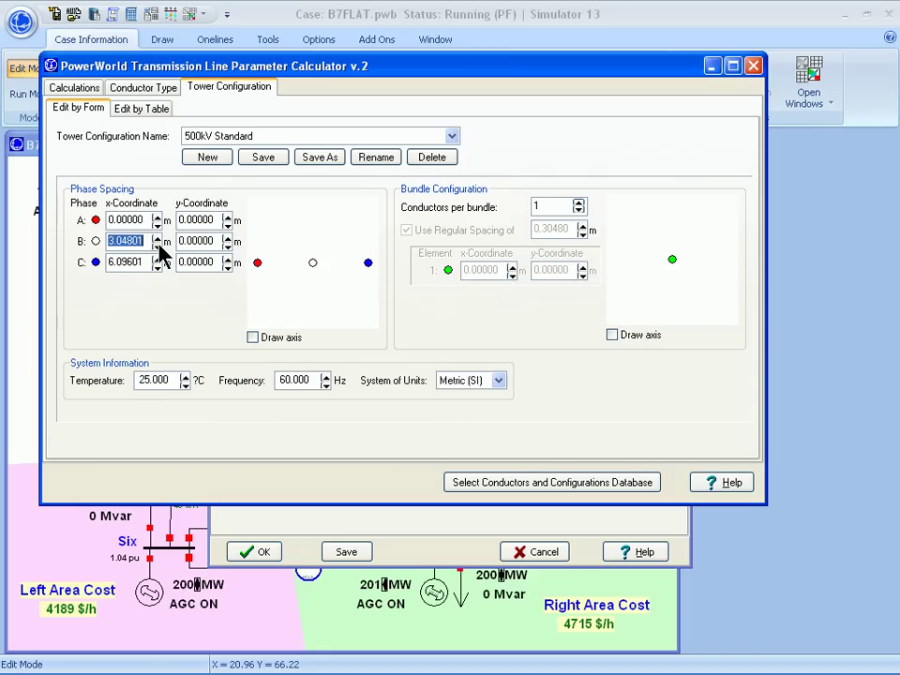
pyautogui.write('20')
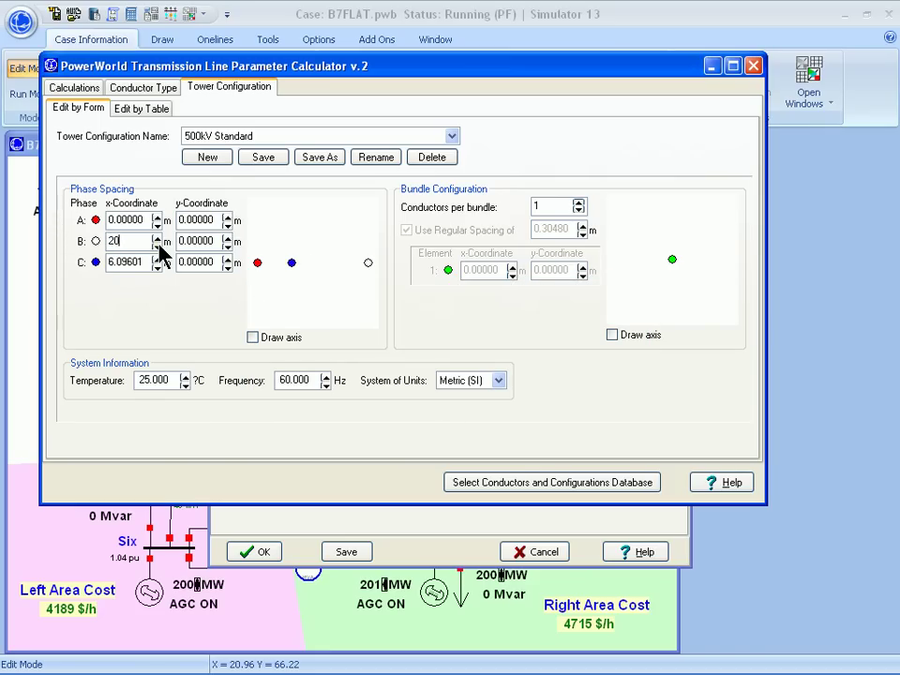
pyautogui.press('Tab')
pyautogui.write('20')
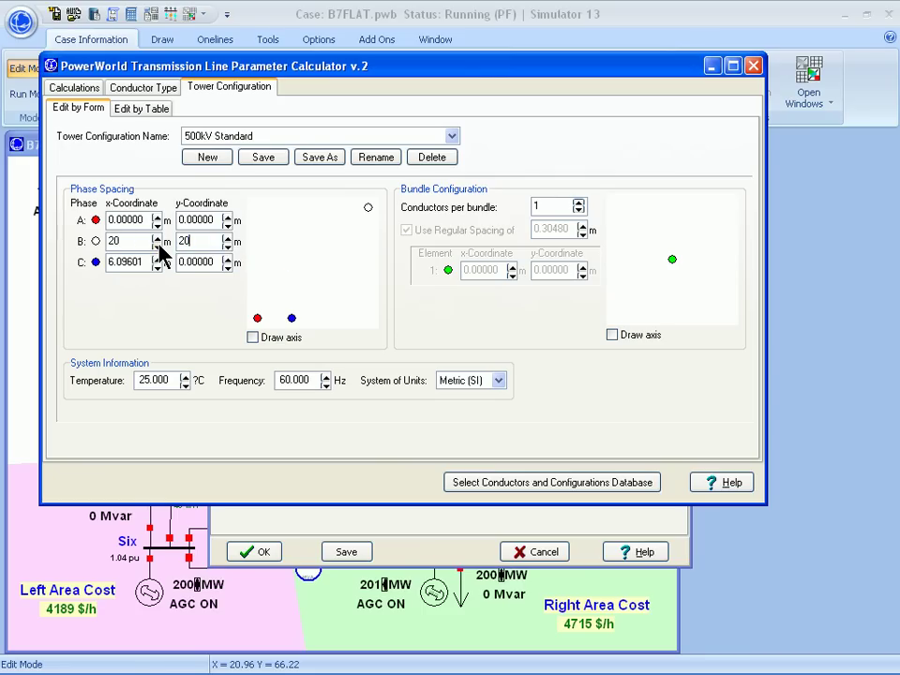
pyautogui.press('Tab')
pyautogui.write('0')
pyautogui.press('Tab')
pyautogui.write('40')
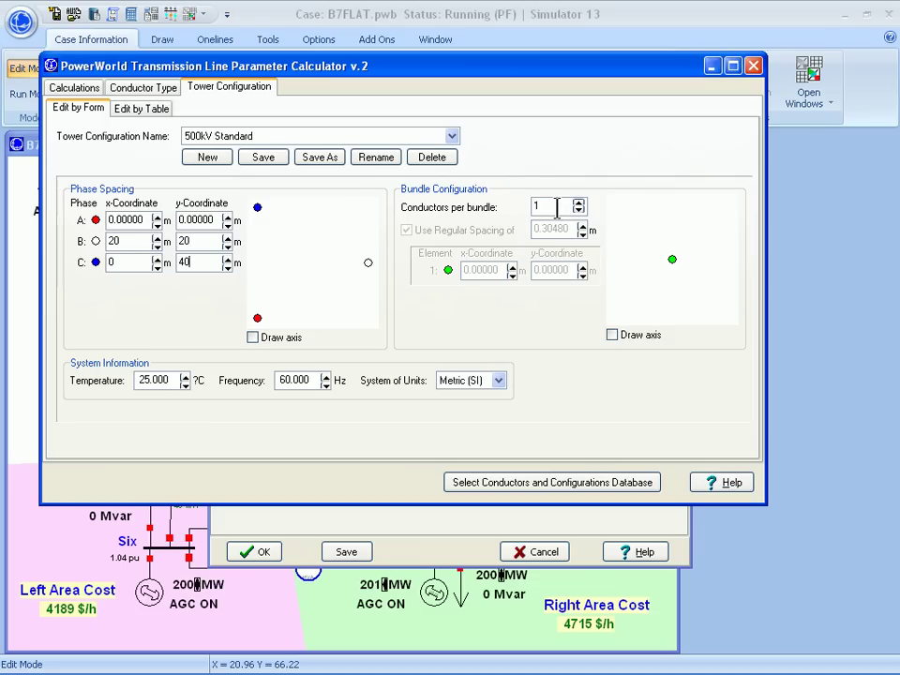
# Set three conductors per bundle with a regular spacing of 0.5 m and save the tower configuration
pyautogui.write('3')
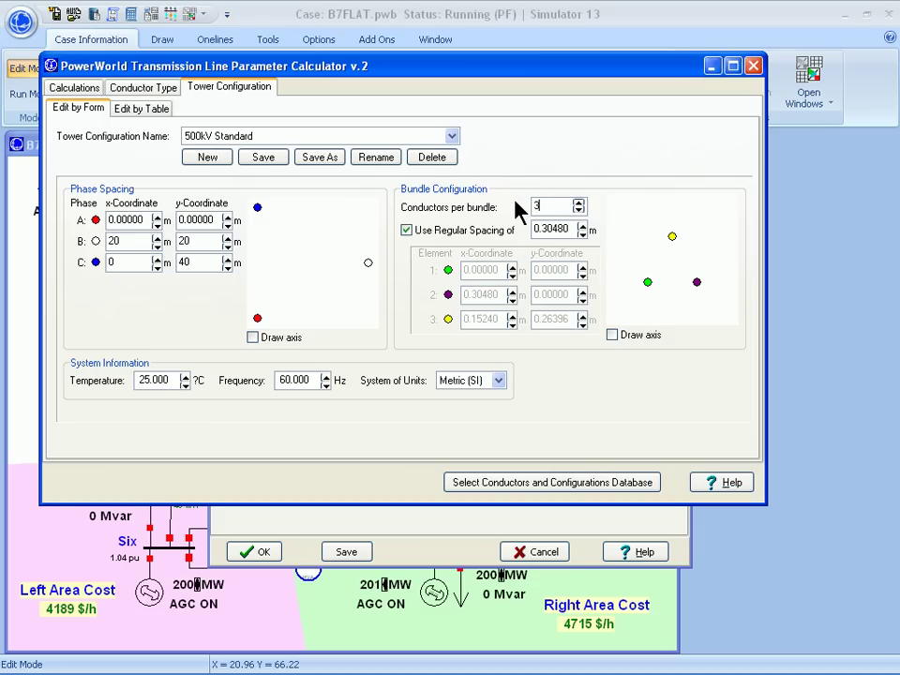
pyautogui.press('Tab')
pyautogui.write('0.5')
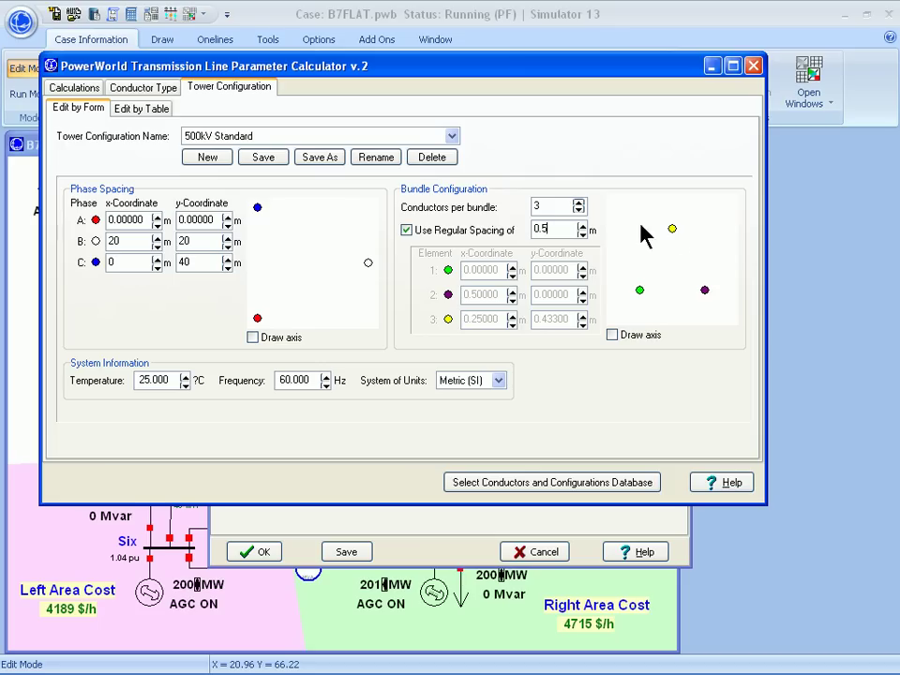
pyautogui.click(263, 158)
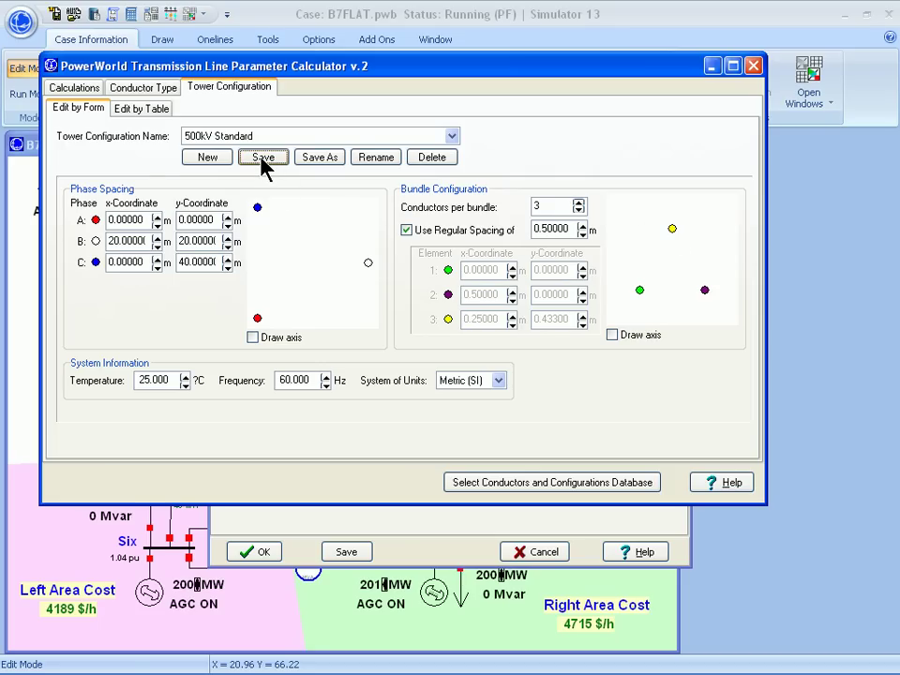
# Set the line length to 40 mi in the parameters calculation, keeping English length units
pyautogui.click(73, 88)
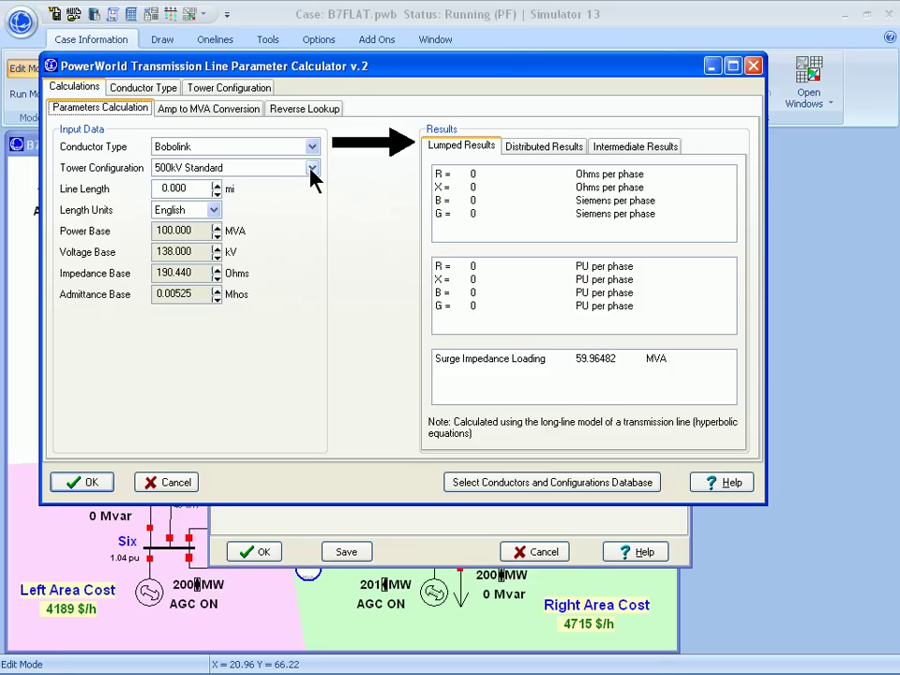
pyautogui.doubleClick(173, 189)
pyautogui.write('40')
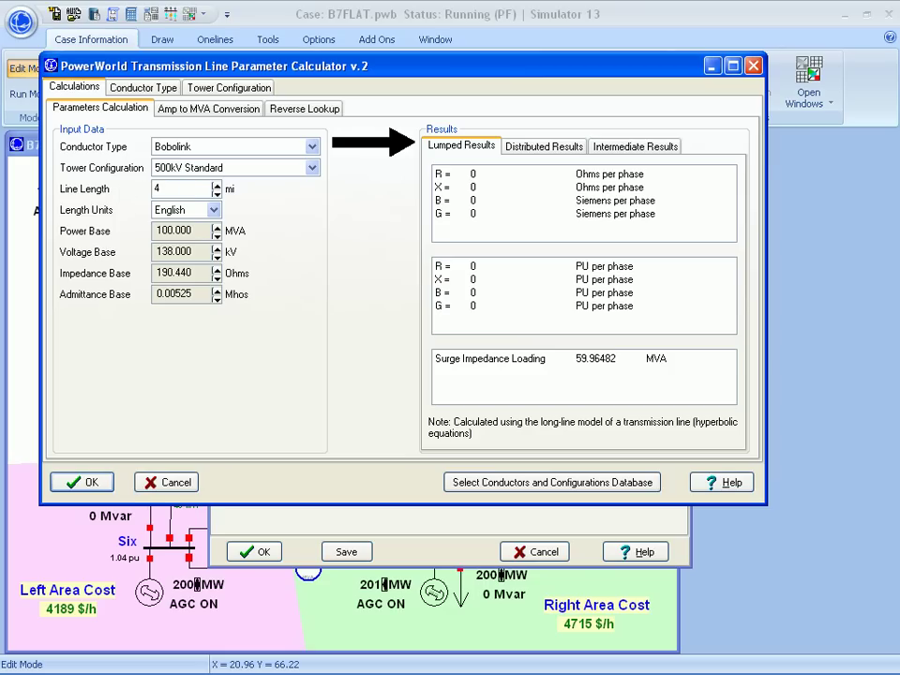
pyautogui.click(214, 210)
pyautogui.click(214, 212)
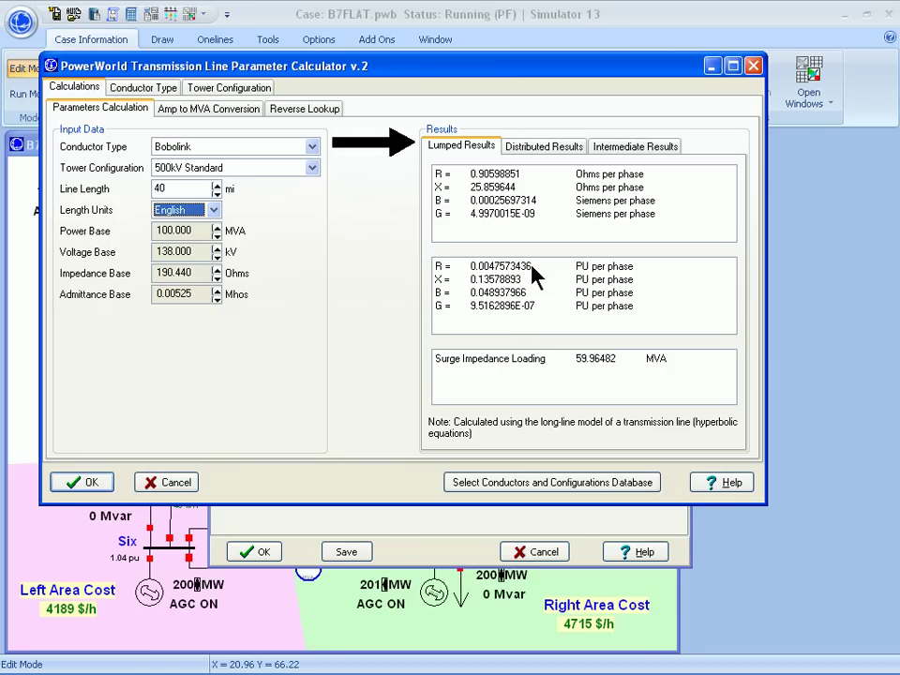
# Review the distributed and intermediate calculation results and the Bobolink conductor's properties
pyautogui.click(552, 148)
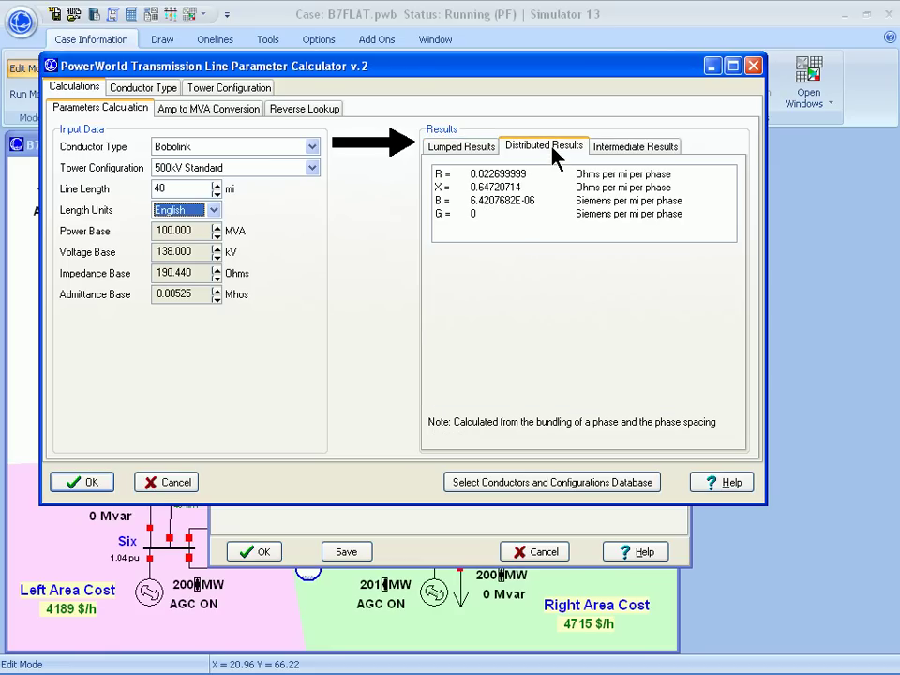
pyautogui.click(651, 155)
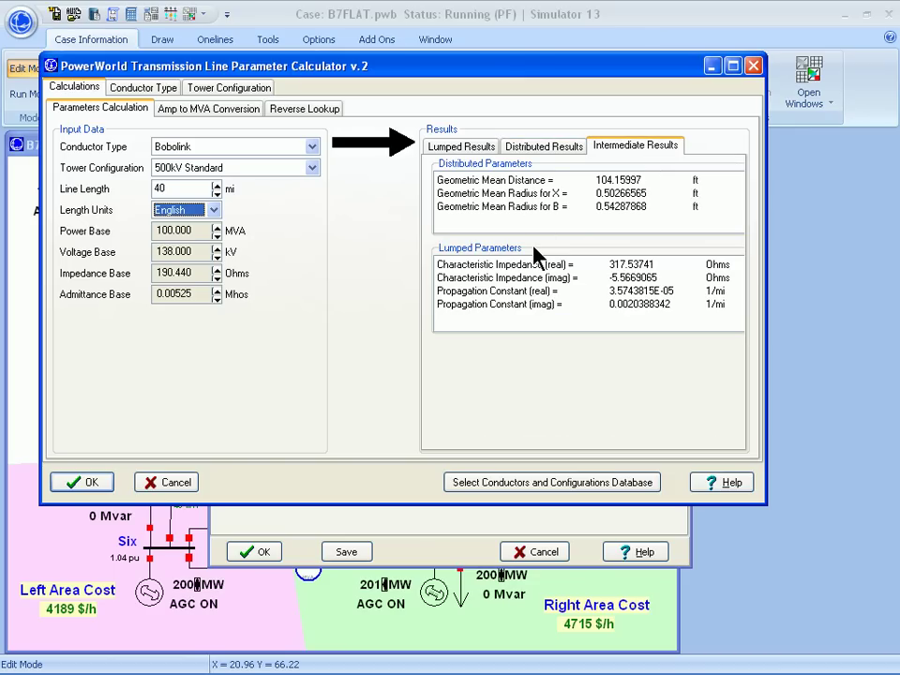
pyautogui.click(158, 87)
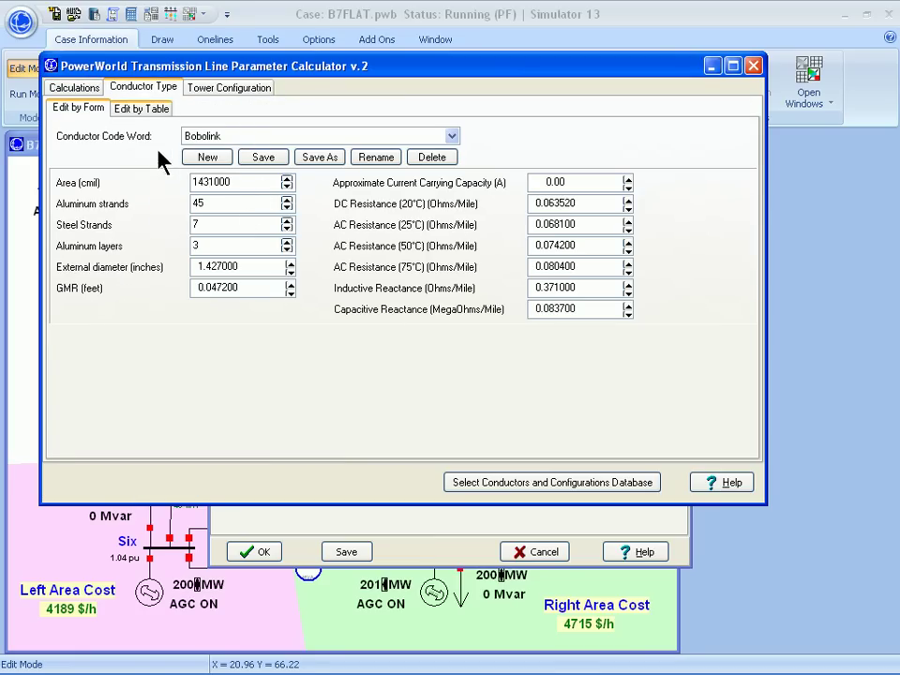
# Set the line's current limits A, B and C to 300, 350 and 400 amps in the amp-to-MVA conversion
pyautogui.click(79, 88)
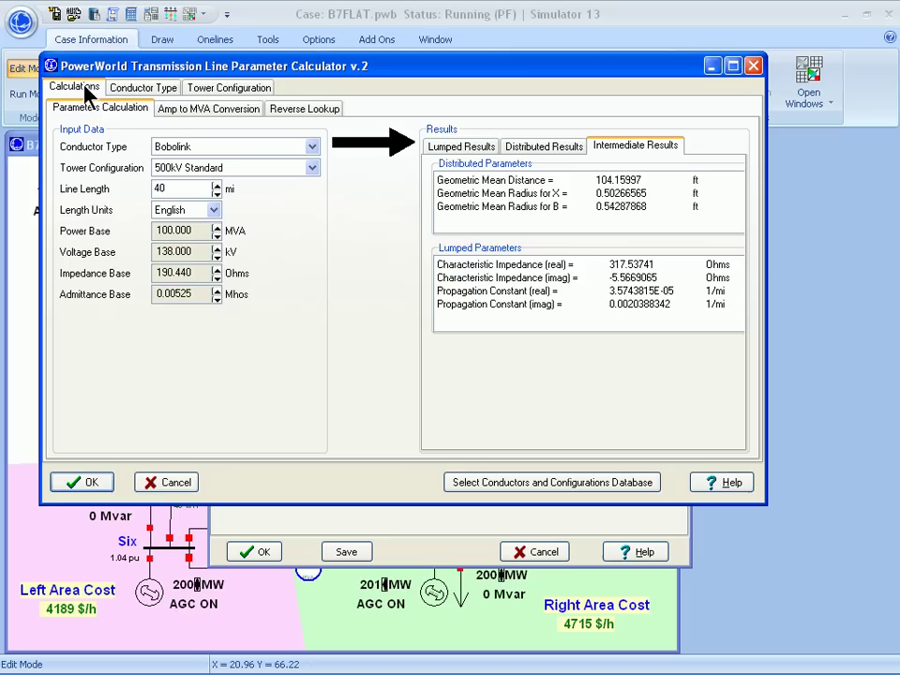
pyautogui.click(193, 108)
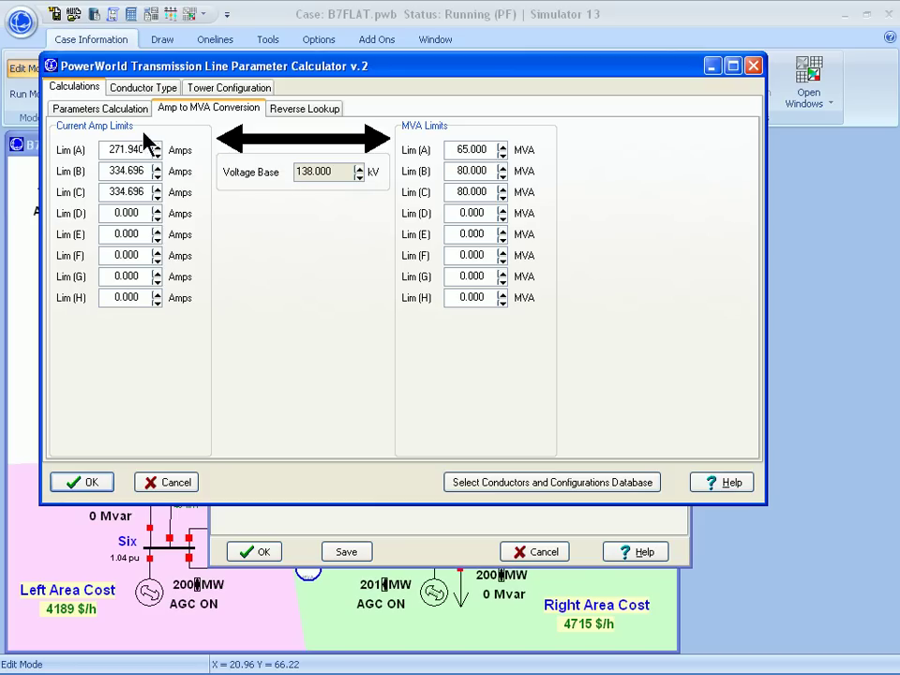
pyautogui.moveTo(101, 151); pyautogui.dragTo(186, 161)
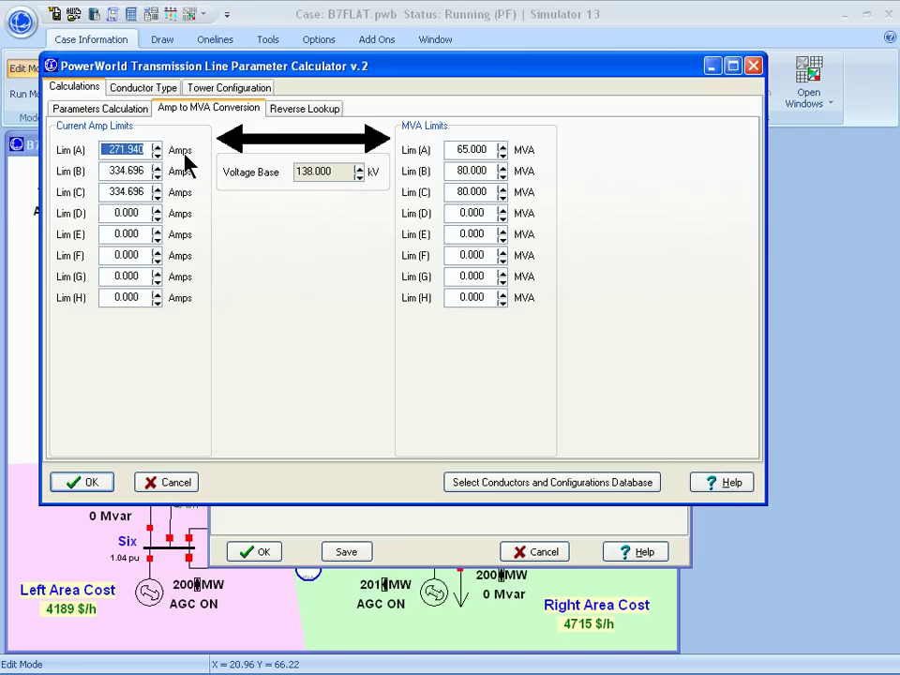
pyautogui.write('300')
pyautogui.press('Tab')
pyautogui.write('350')
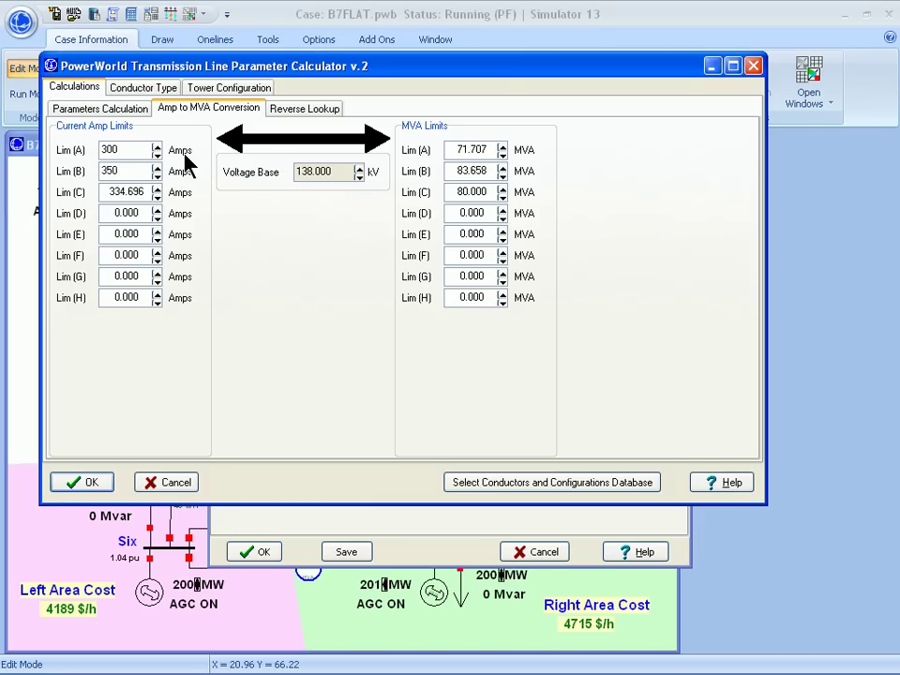
pyautogui.press('Tab')
pyautogui.write('400')
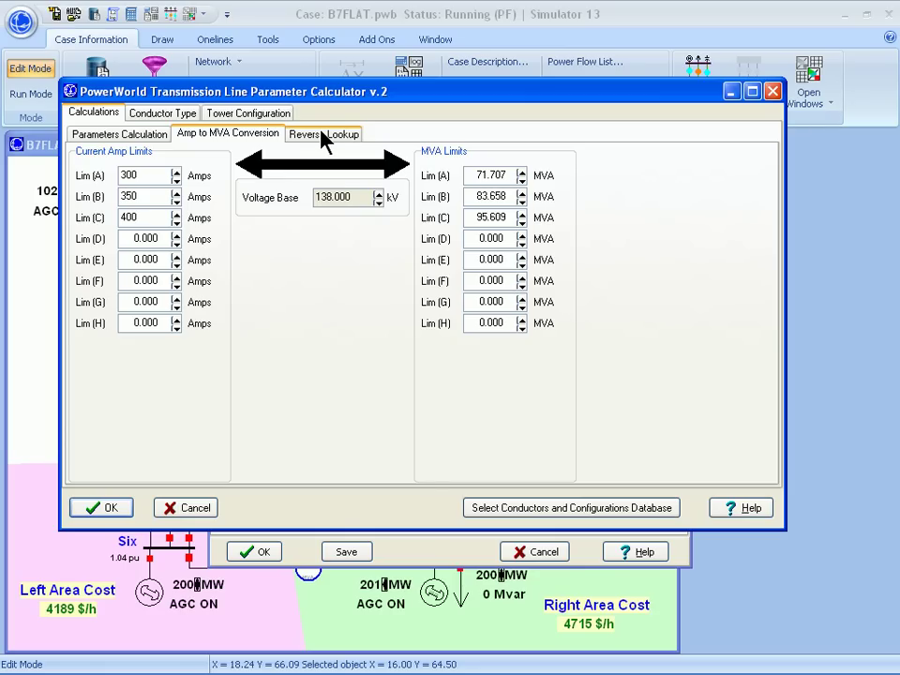
# In the reverse lookup, choose the 500kV Standard tower configuration and set the line length to 40 mi
pyautogui.click(323, 136)
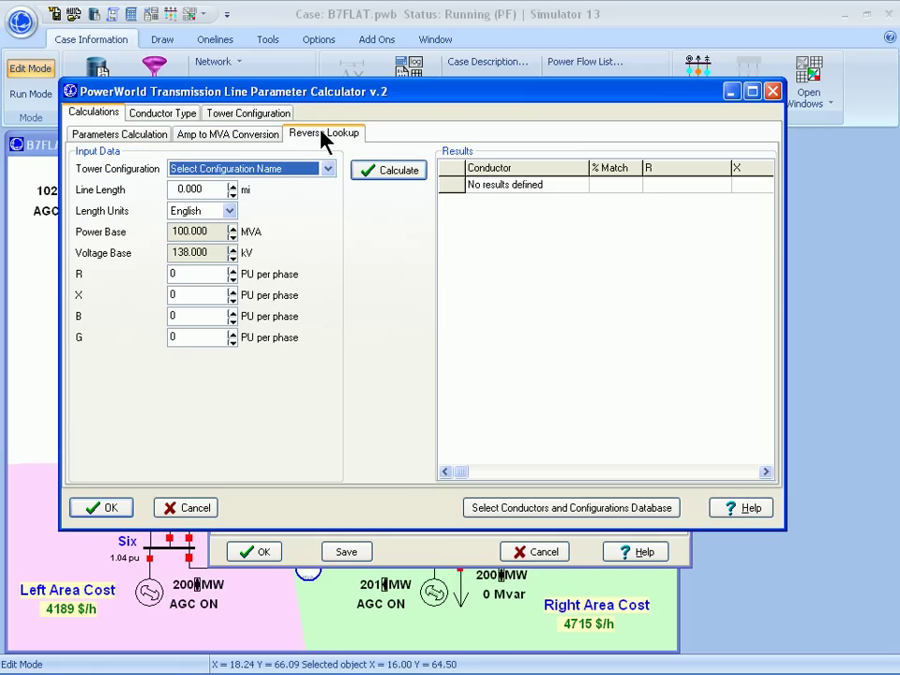
pyautogui.click(327, 168)
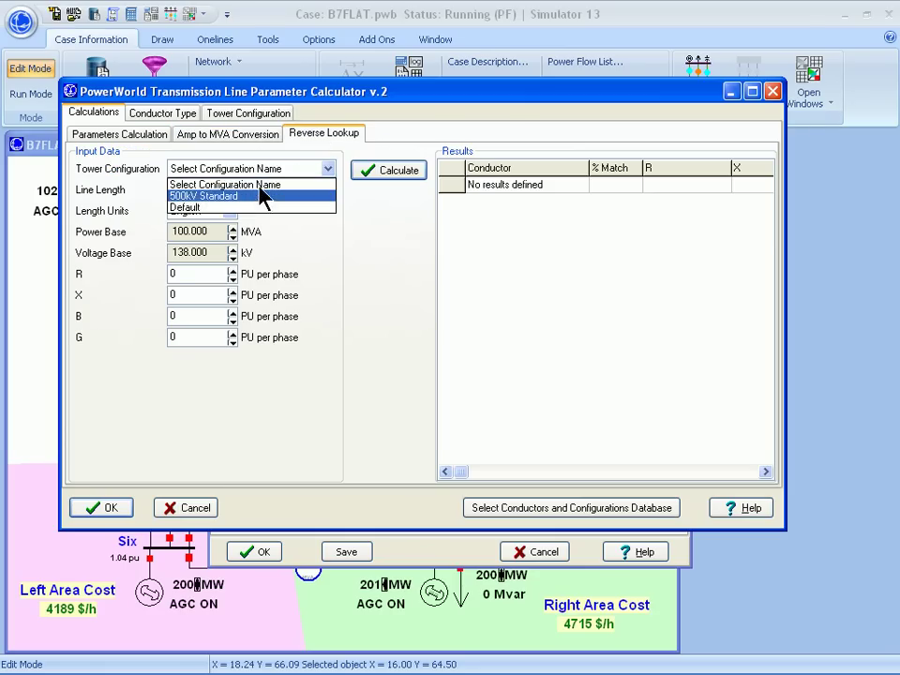
pyautogui.click(262, 197)
pyautogui.doubleClick(200, 191)
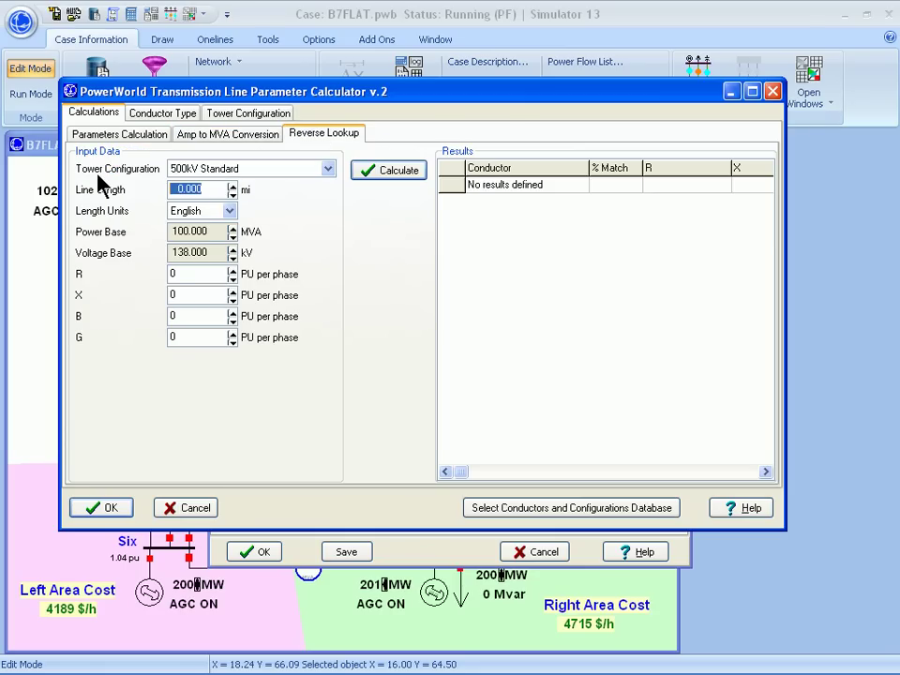
pyautogui.write('40')
# Calculate the matching conductors for per-unit values of R 0.01, X 0.1 and B 0.05
pyautogui.doubleClick(178, 273)
pyautogui.write('0.01')
pyautogui.press('Tab')
pyautogui.write('.1')
pyautogui.press('Tab')
pyautogui.write('.05')
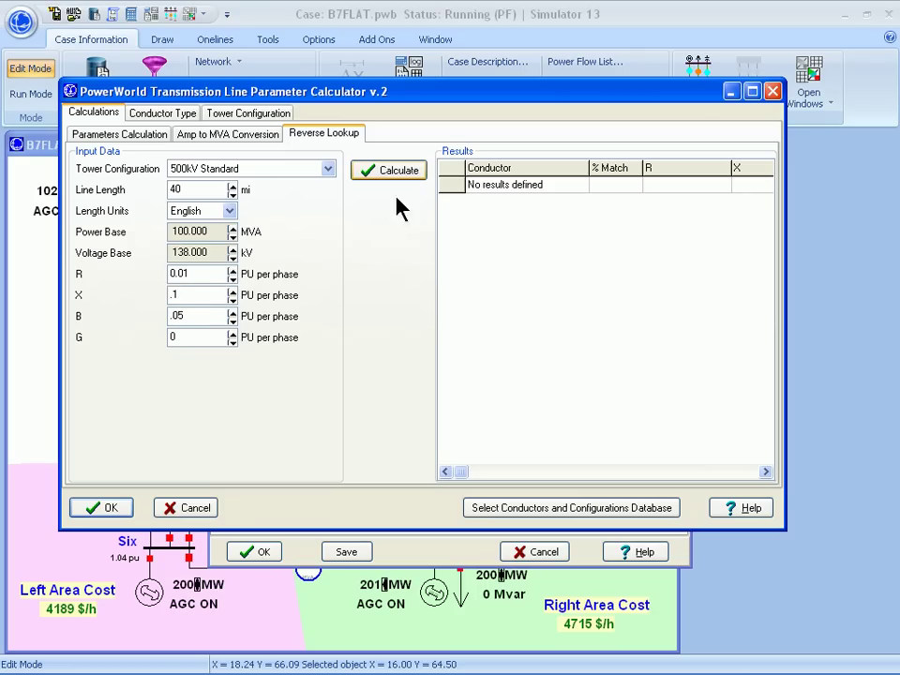
pyautogui.click(409, 172)
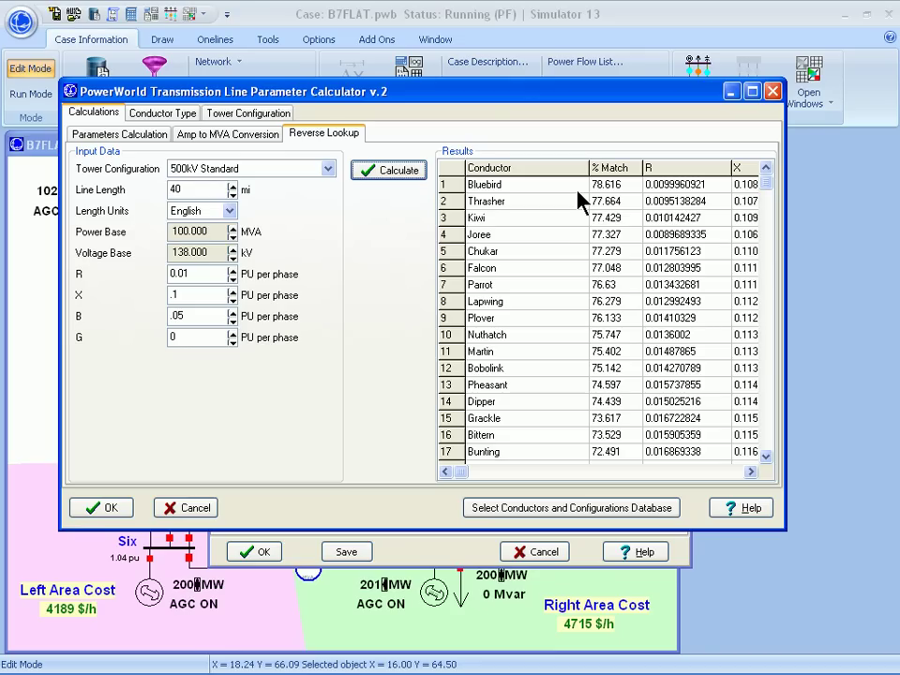
# Return to the parameters calculation, accept the calculated impedances and limits, and apply them to the One–Three line
pyautogui.click(122, 134)
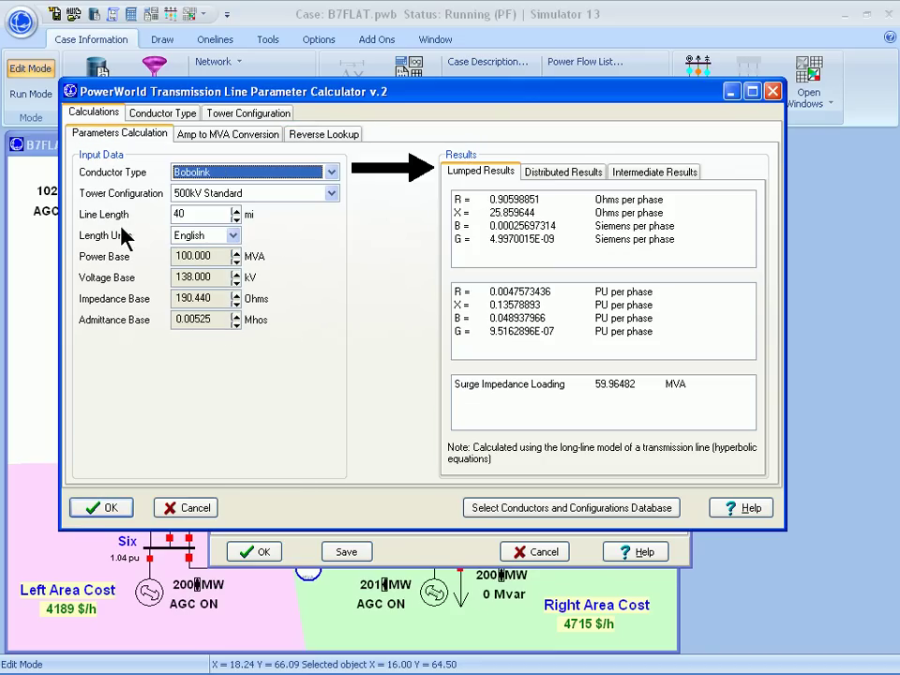
pyautogui.click(117, 508)
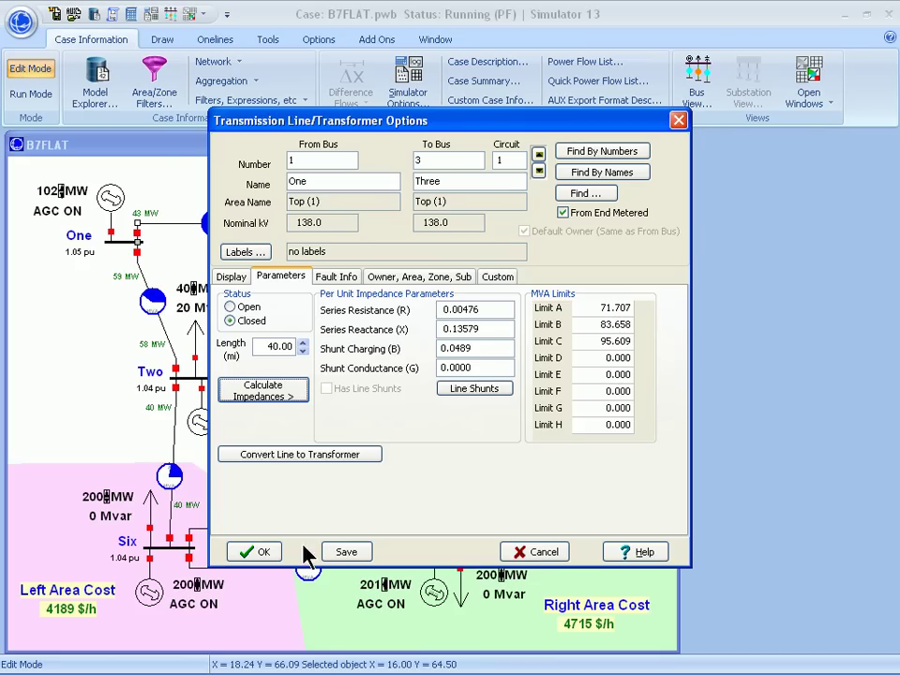
pyautogui.click(256, 553)
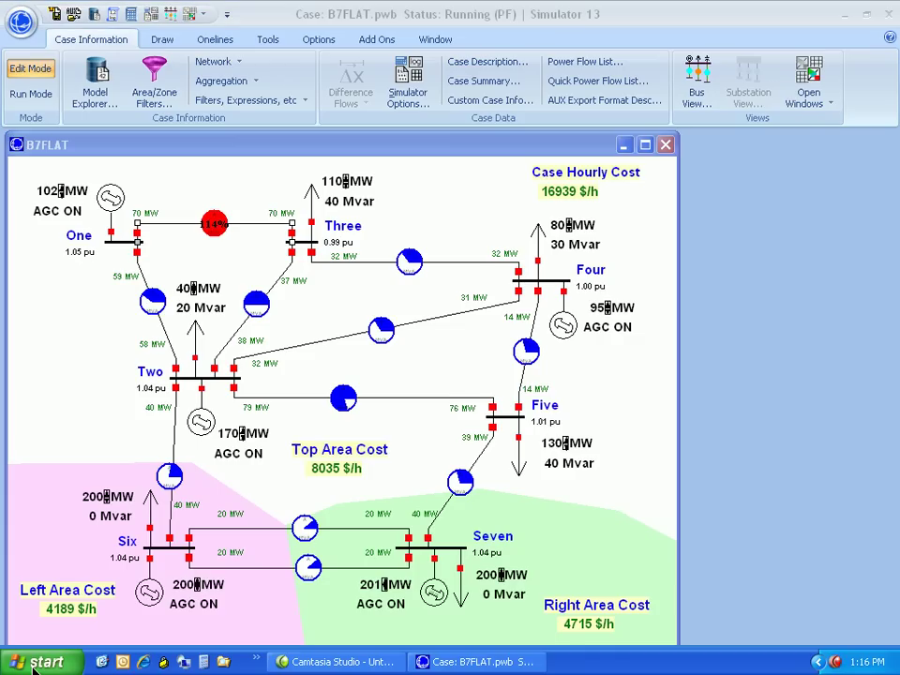
# Launch the standalone TransLineCalc 2 program and view its conductor type and tower configuration forms
pyautogui.click(34, 666)
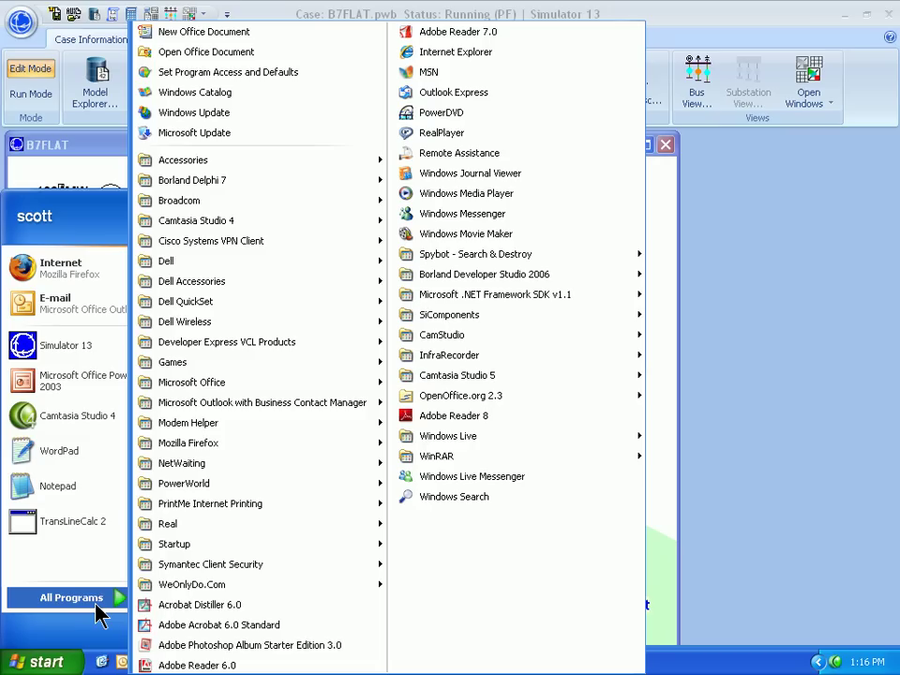
pyautogui.click(75, 598)
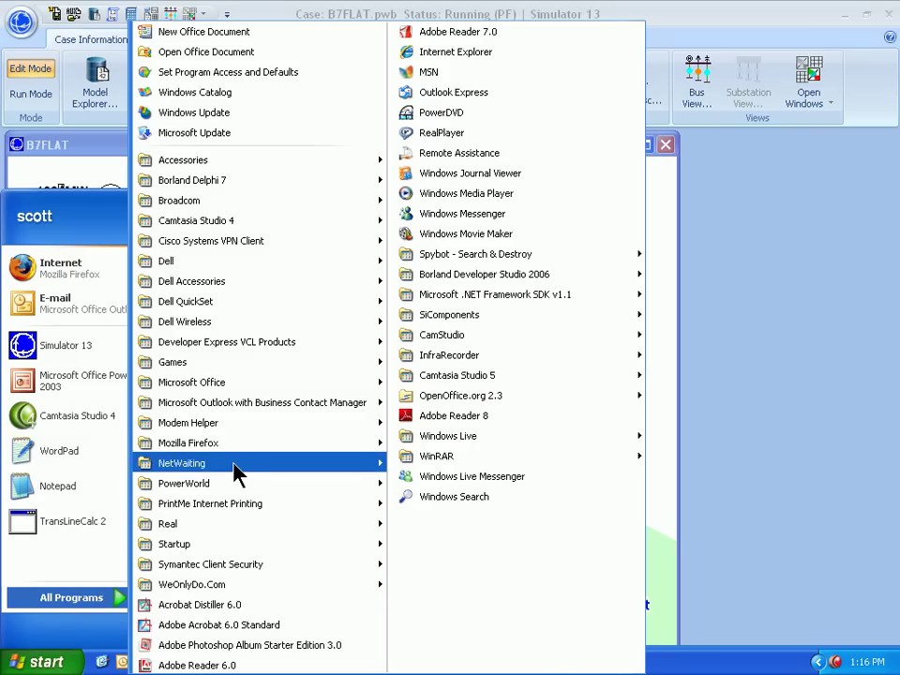
pyautogui.moveTo(236, 494)
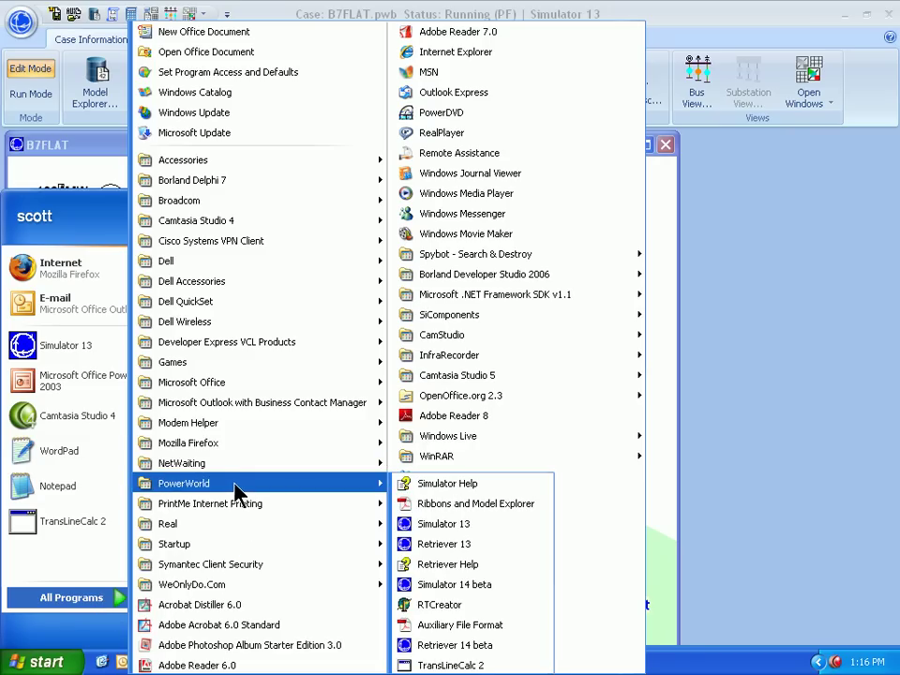
pyautogui.click(451, 666)
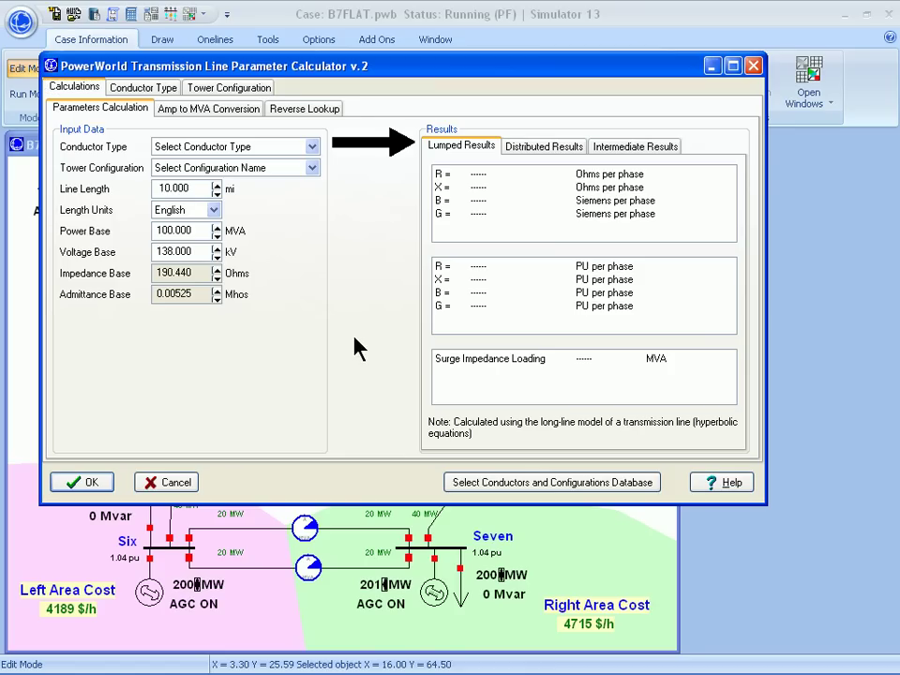
pyautogui.click(154, 89)
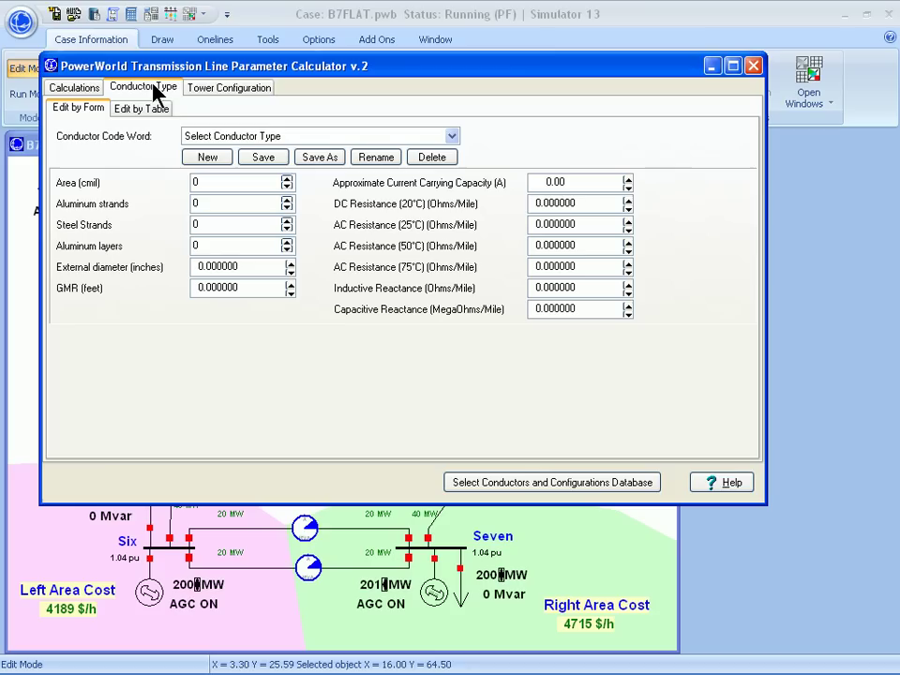
pyautogui.click(225, 91)
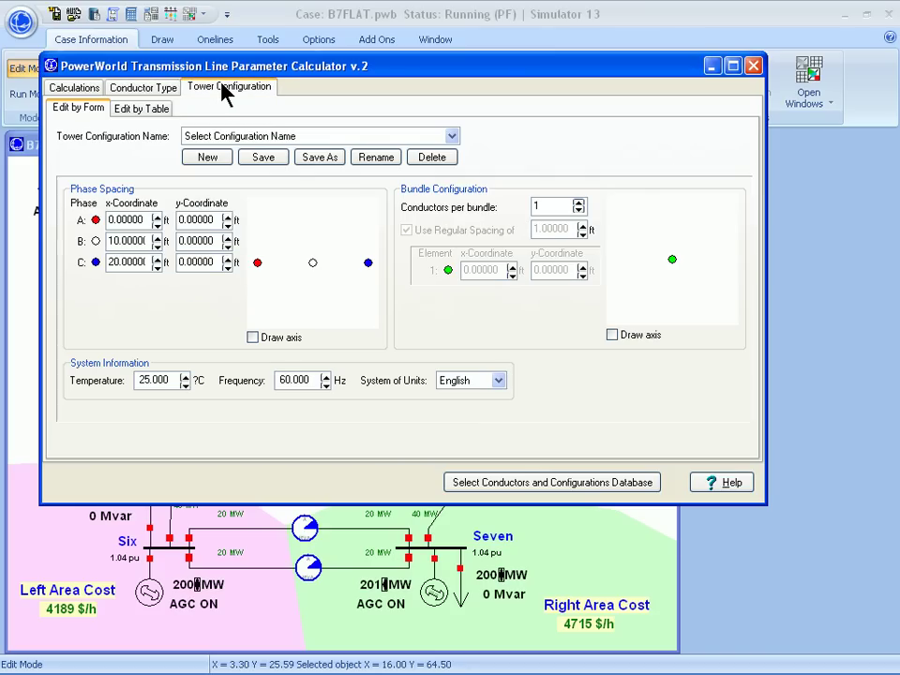